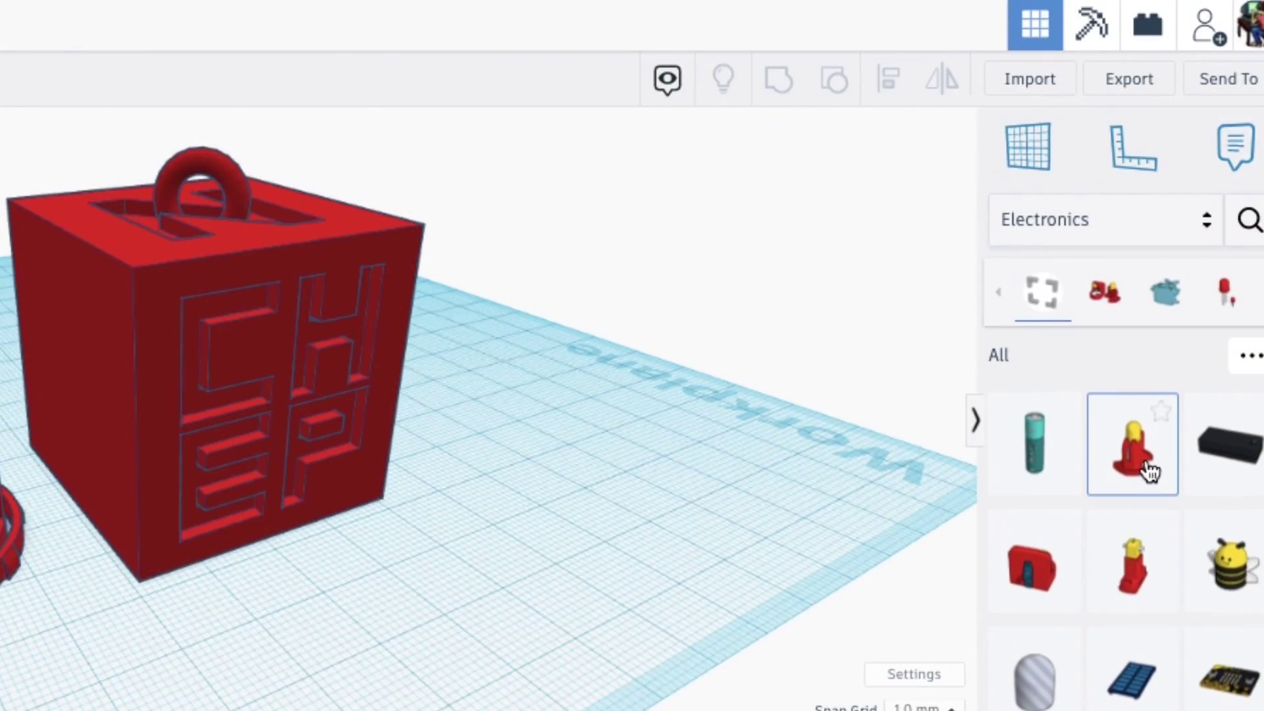
Swap the added LED shape for a red LED holder with yellow bulb beside the cube
drag(1148, 470, 585, 479)
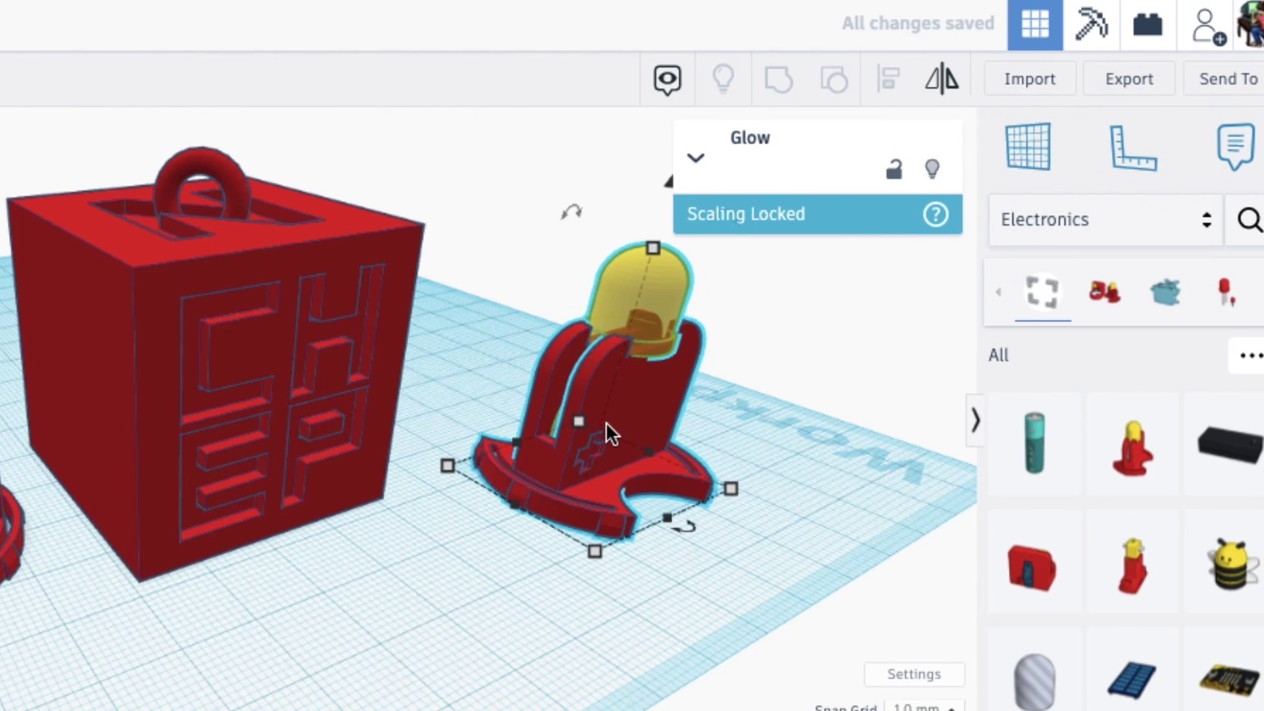
key(Delete)
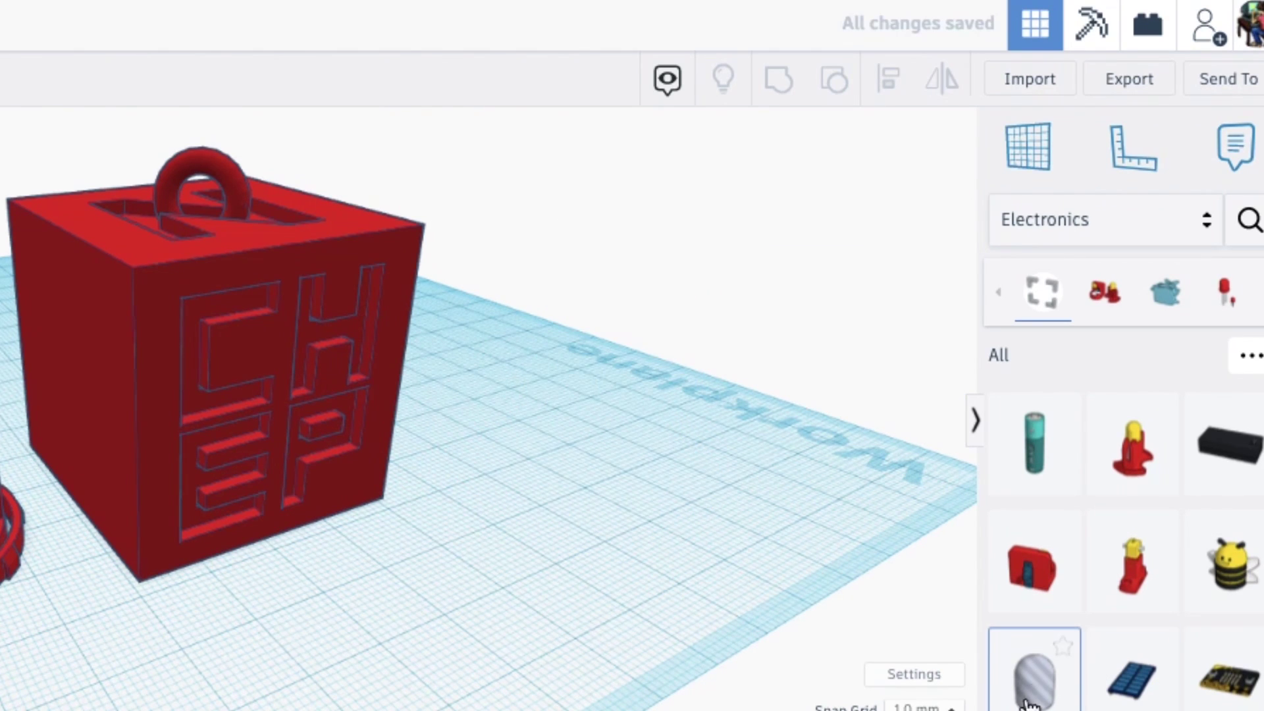
drag(1039, 691, 594, 471)
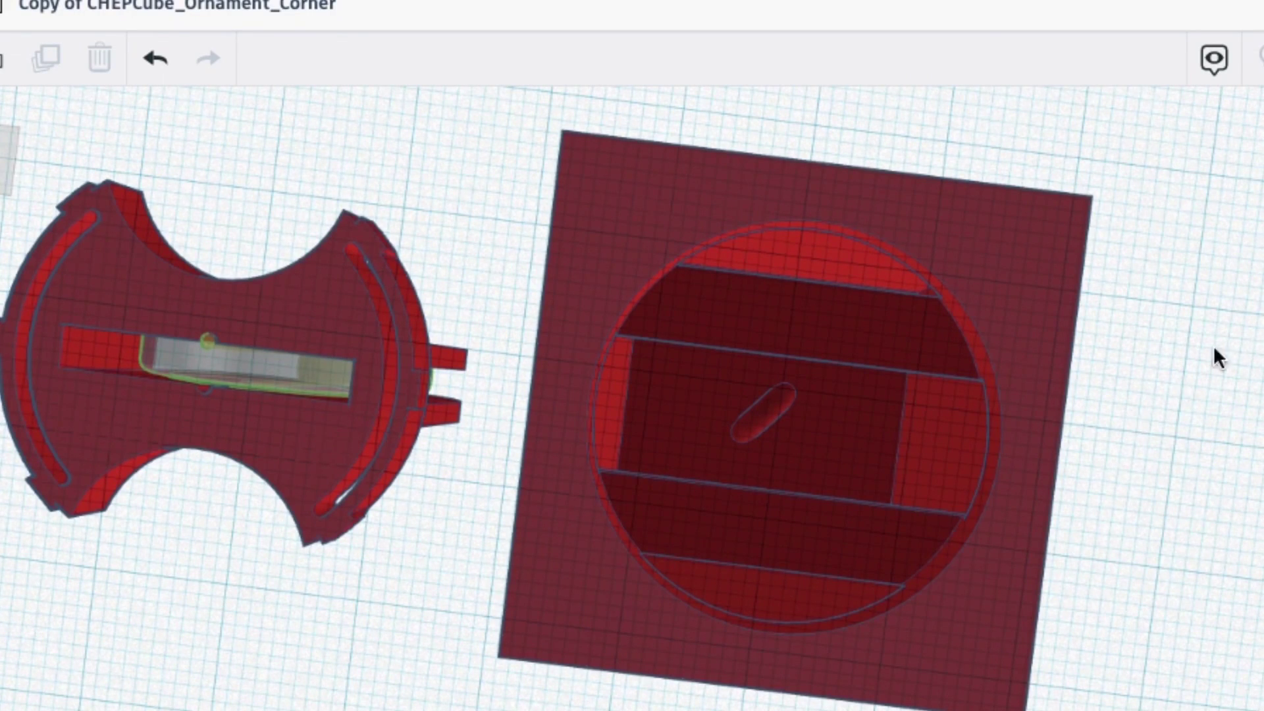
Orbit and zoom around the see-through cube to inspect the C, H, E, P letters inside
right_drag(1215, 345, 853, 438)
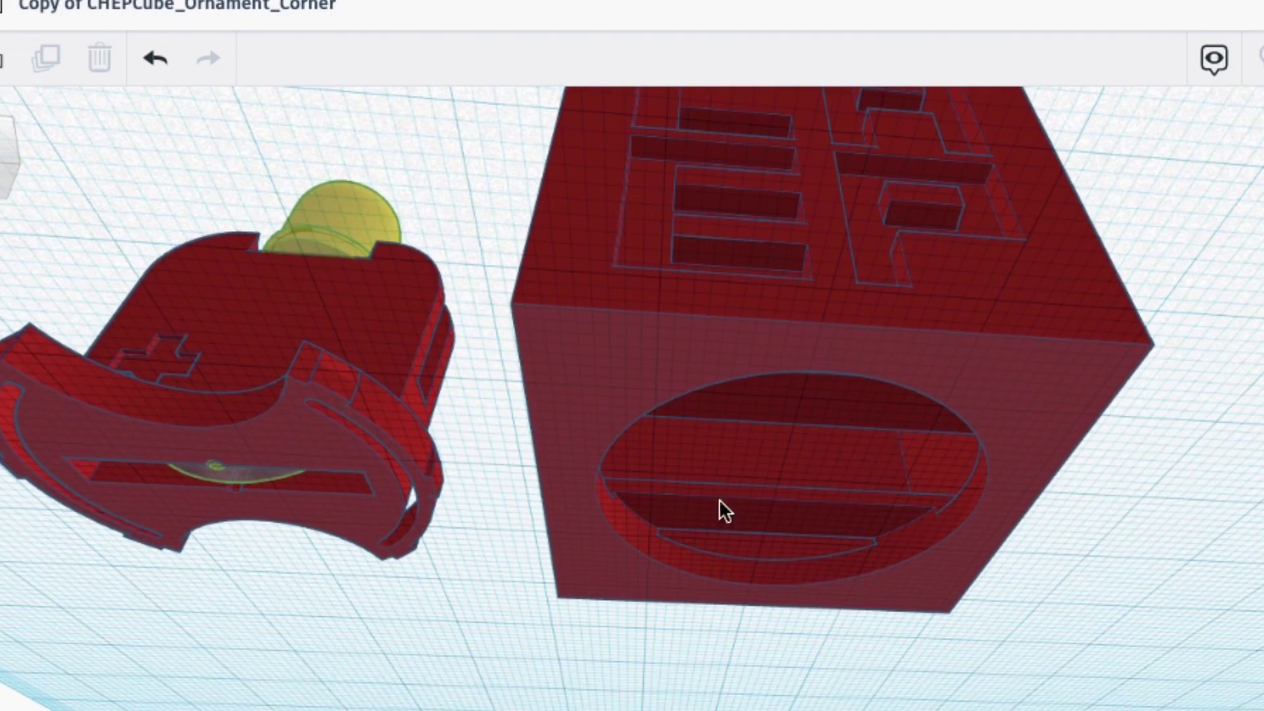
right_drag(1163, 251, 1111, 340)
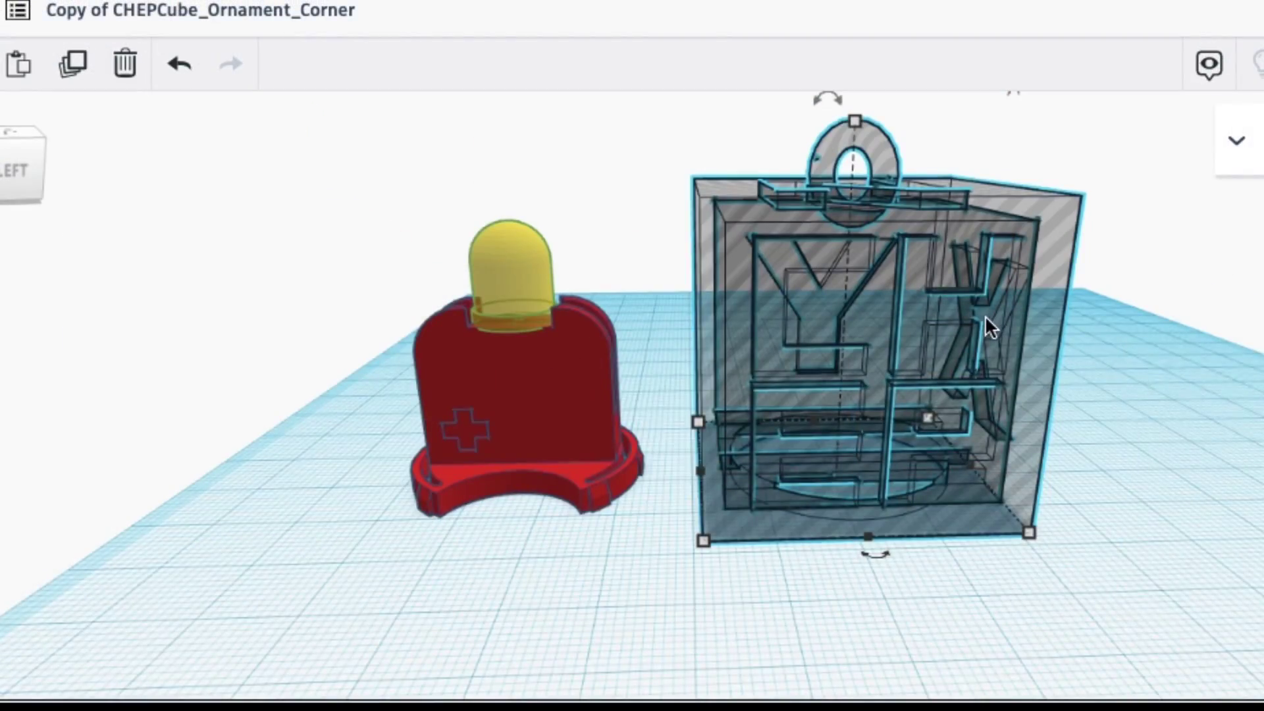
right_drag(985, 315, 782, 265)
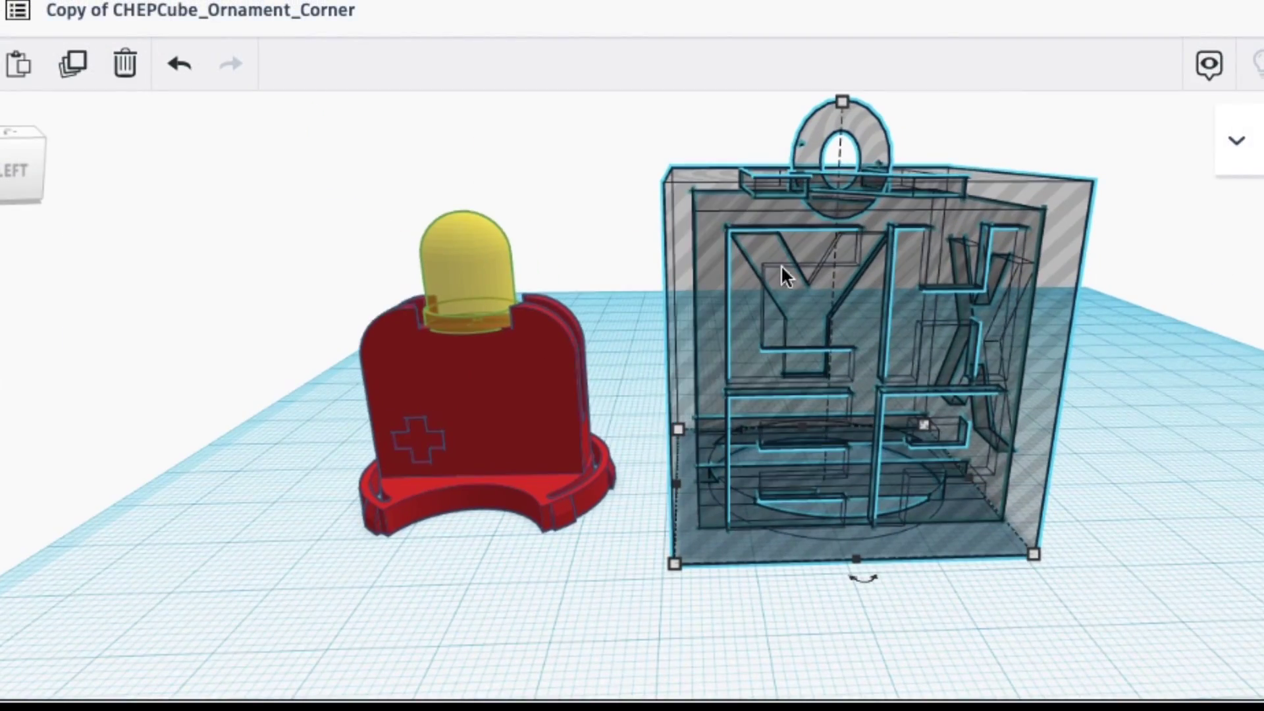
right_drag(989, 520, 1050, 513)
scroll(1040, 422, up, 5)
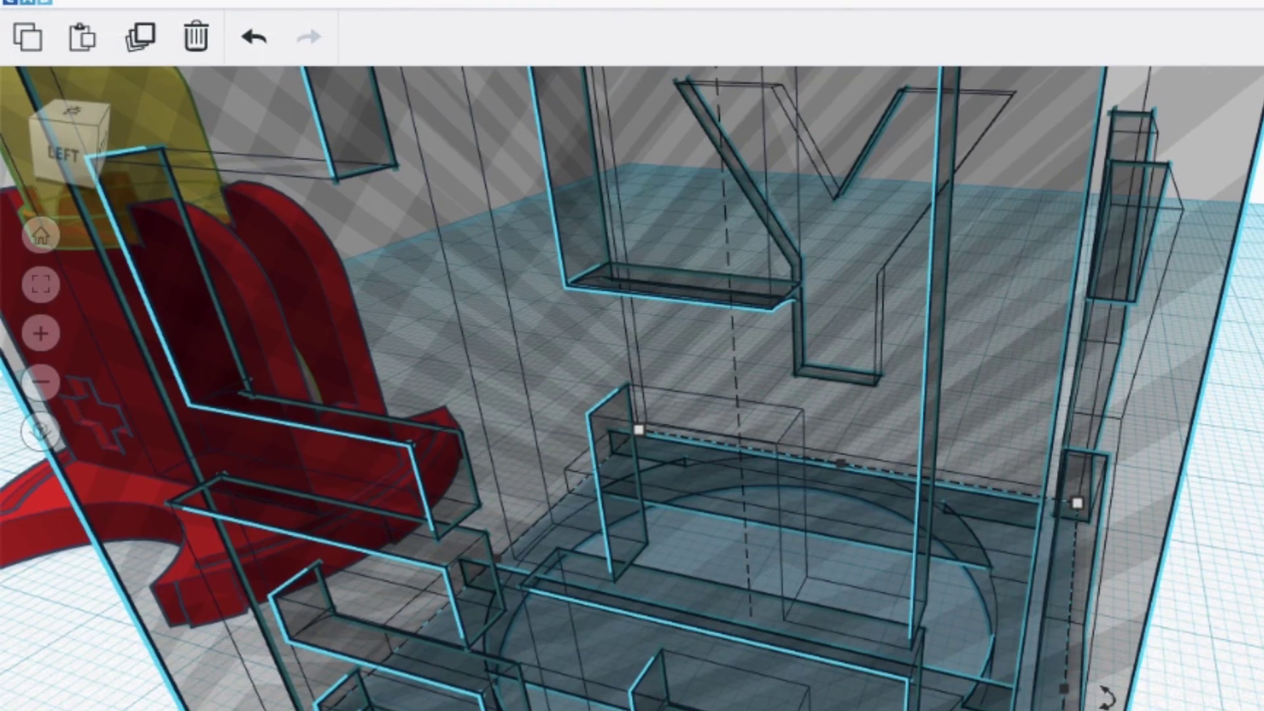
scroll(1220, 309, down, 6)
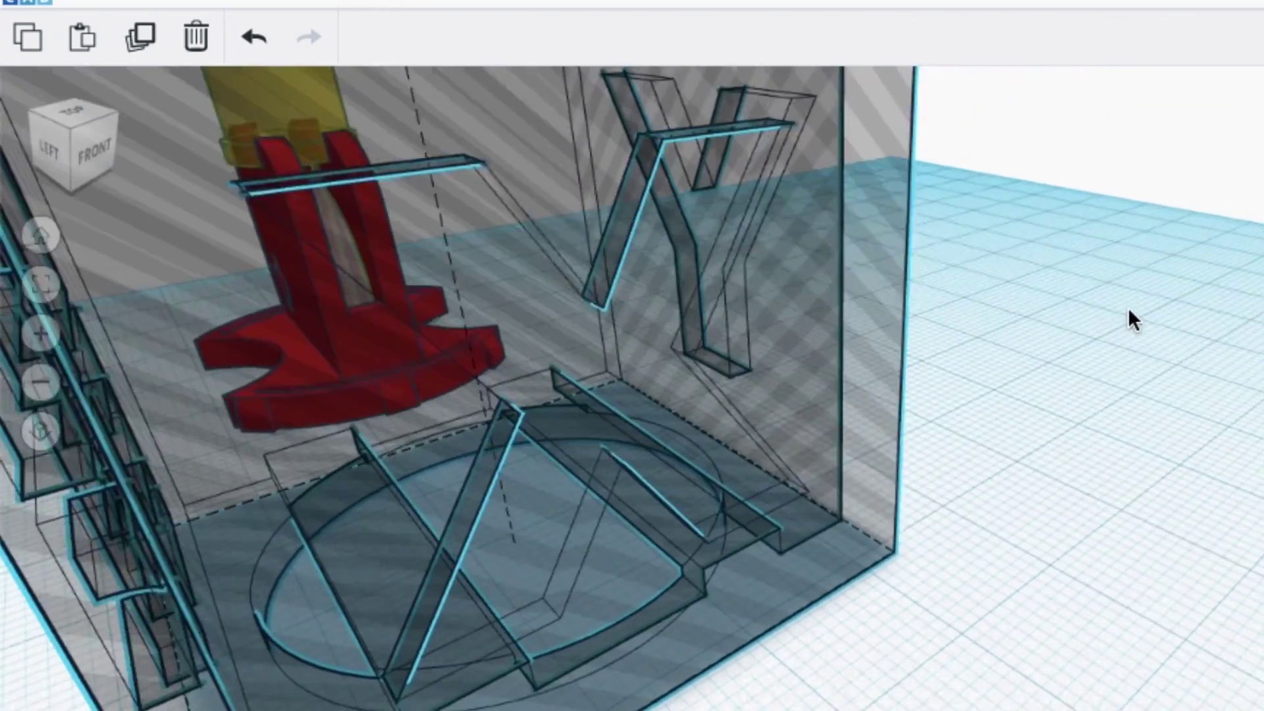
right_drag(1128, 308, 1179, 277)
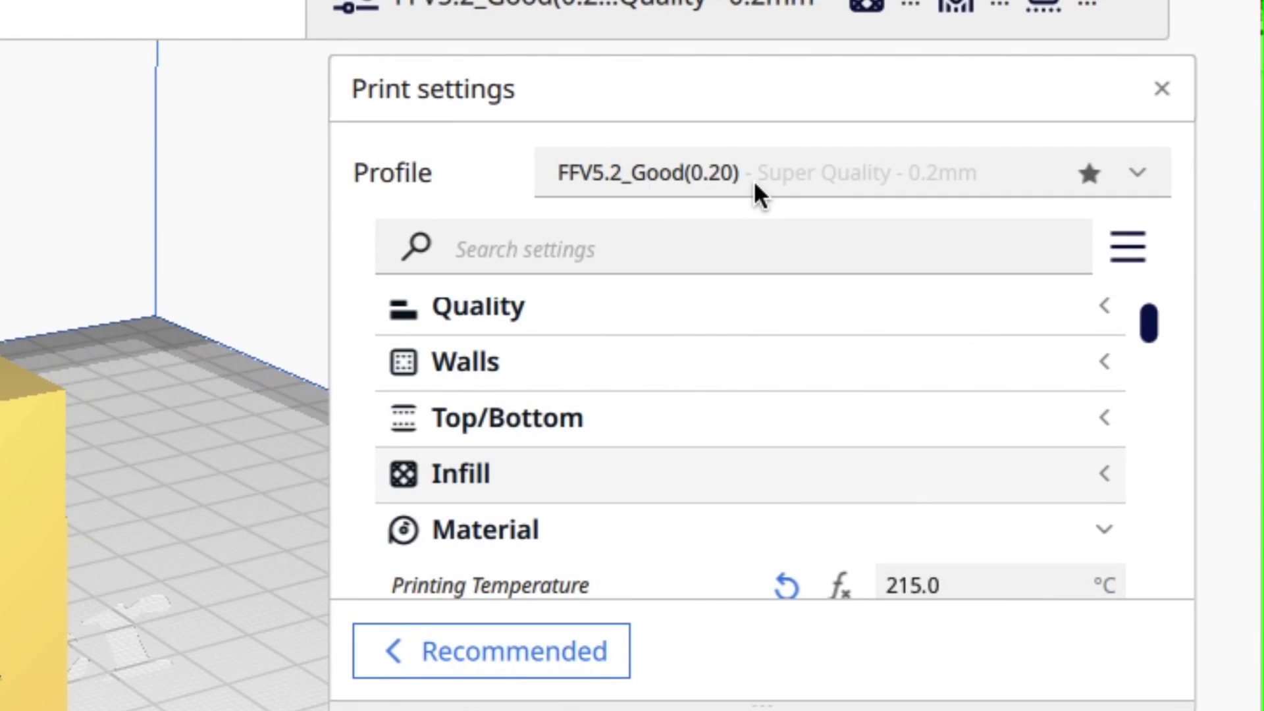
Filter Cura's print settings by searching for 'seam'
scroll(894, 347, down, 5)
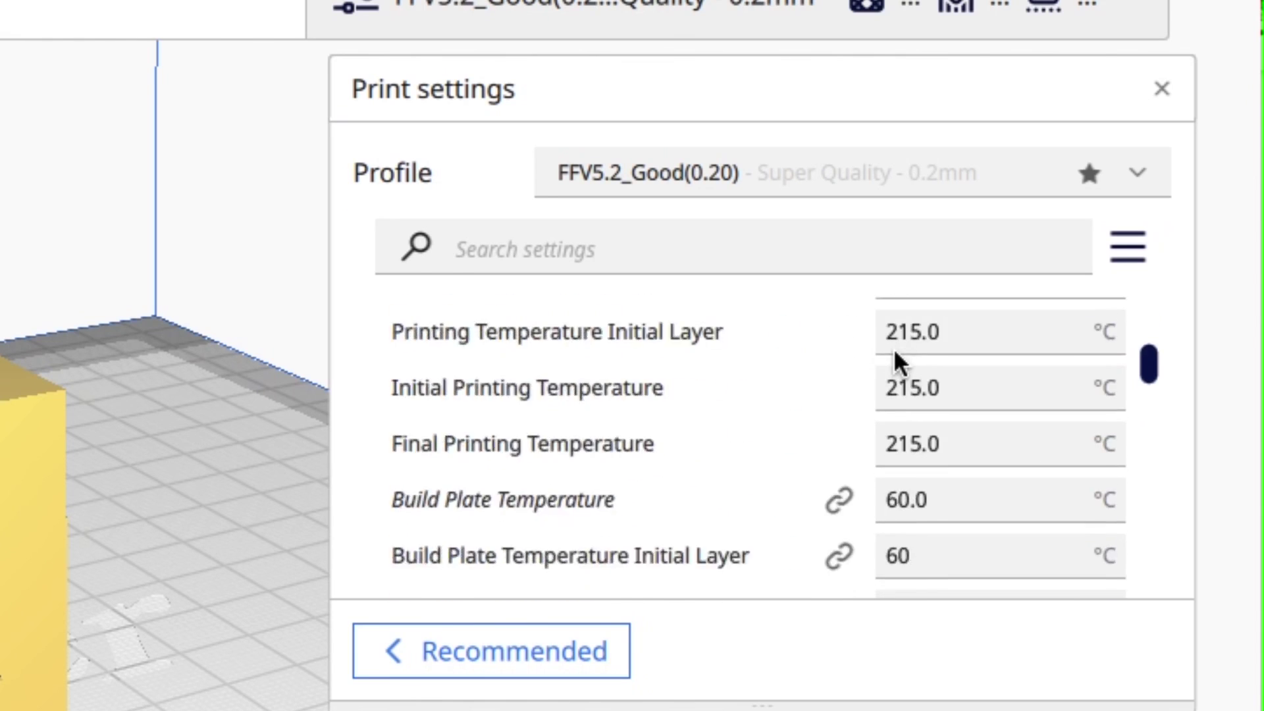
scroll(786, 438, up, 3)
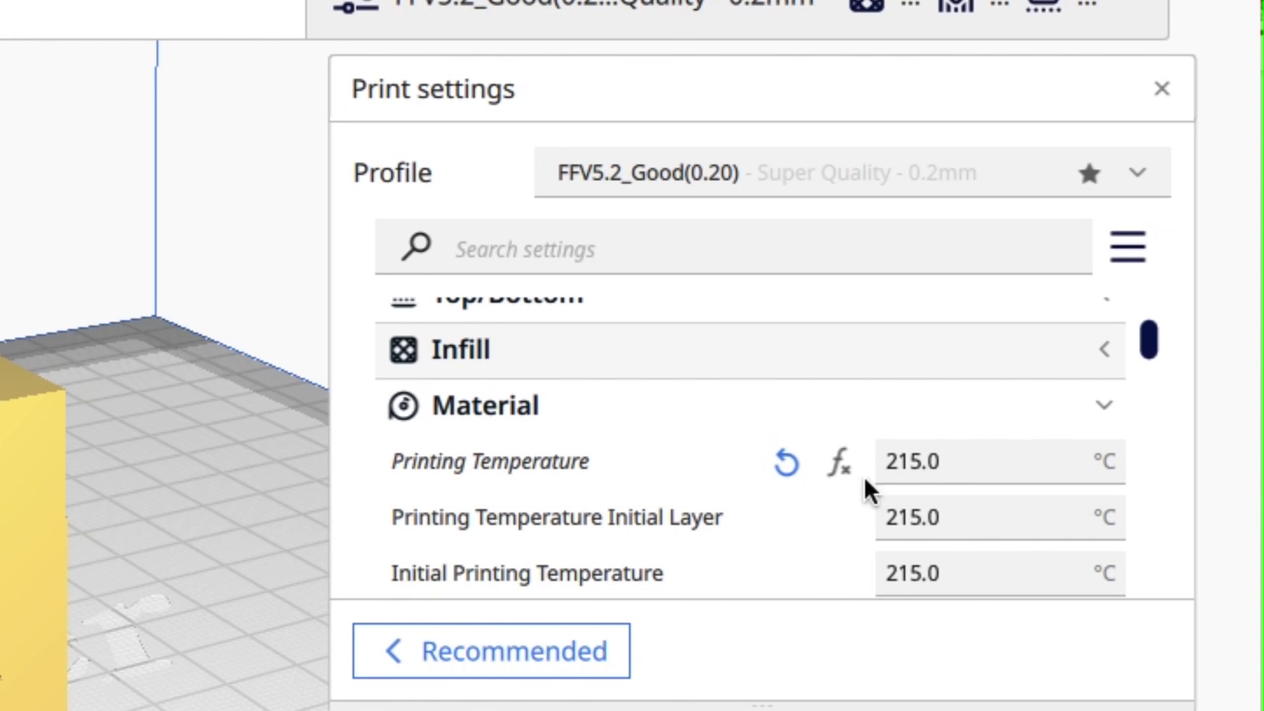
scroll(907, 474, up, 3)
click(554, 243)
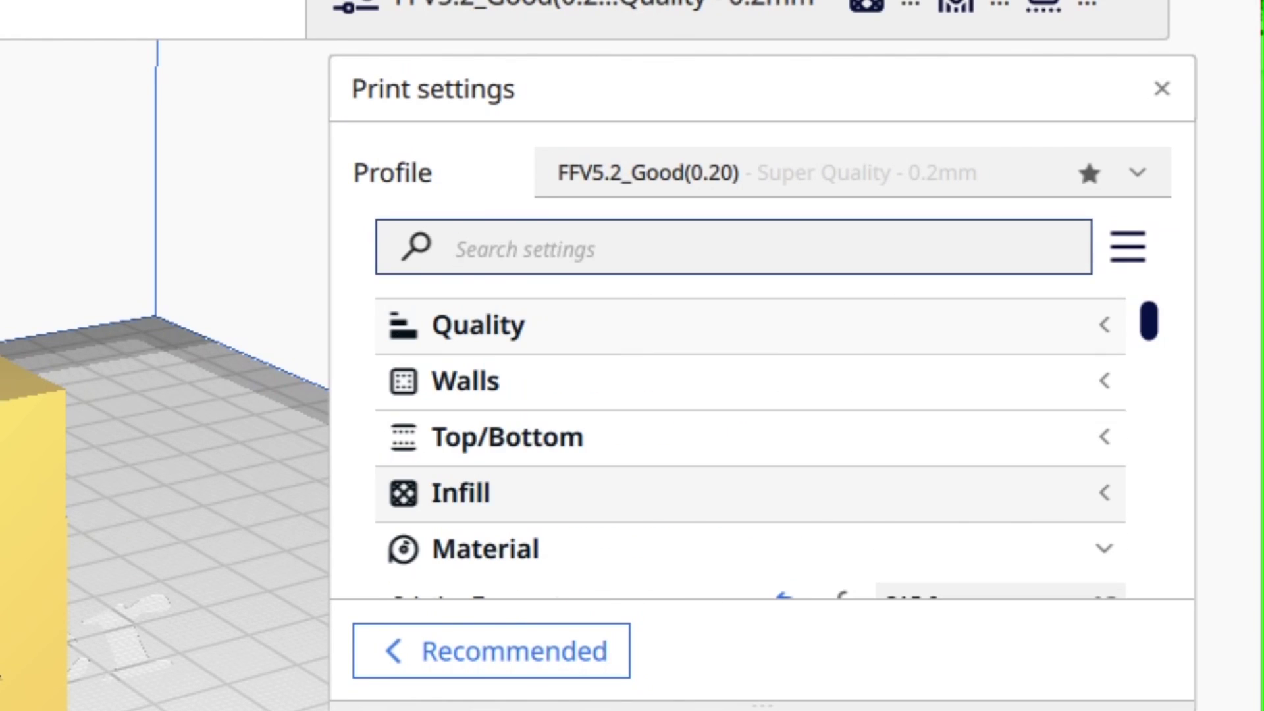
text(seam)
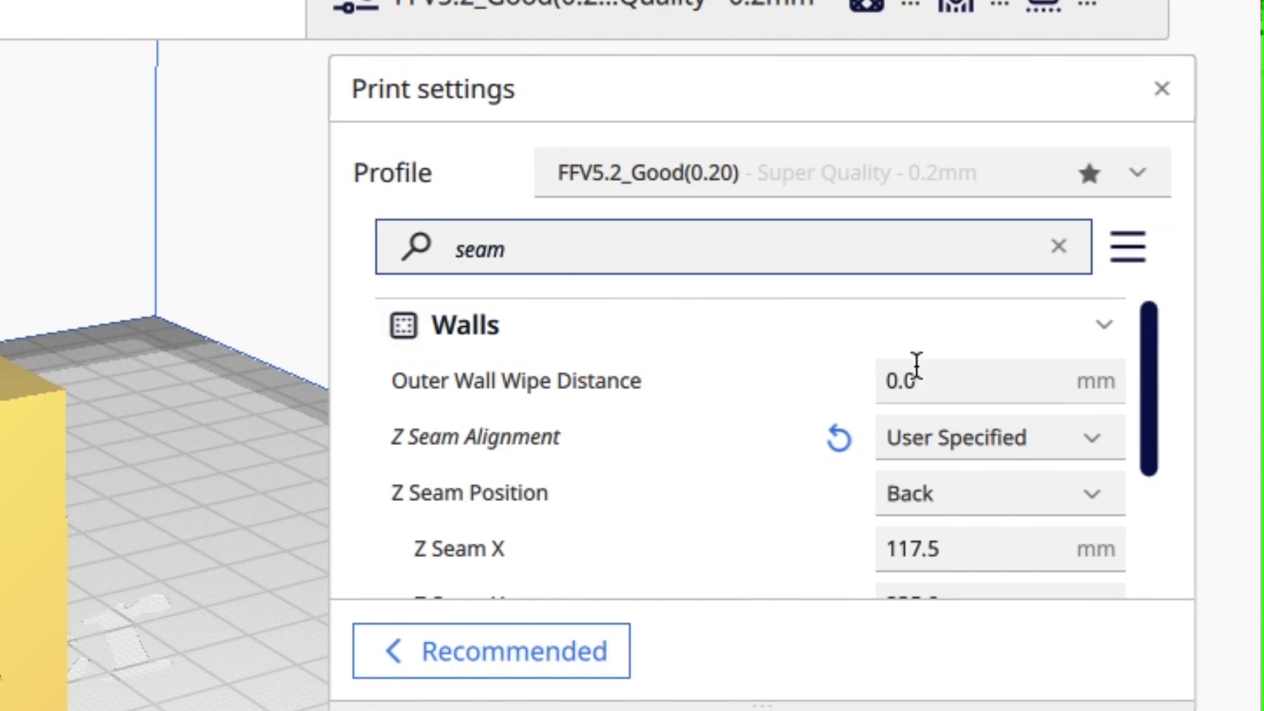
Review the User Specified Back Z seam, then slice (3 h 2 min, 20g) and preview layers
drag(1153, 370, 1155, 423)
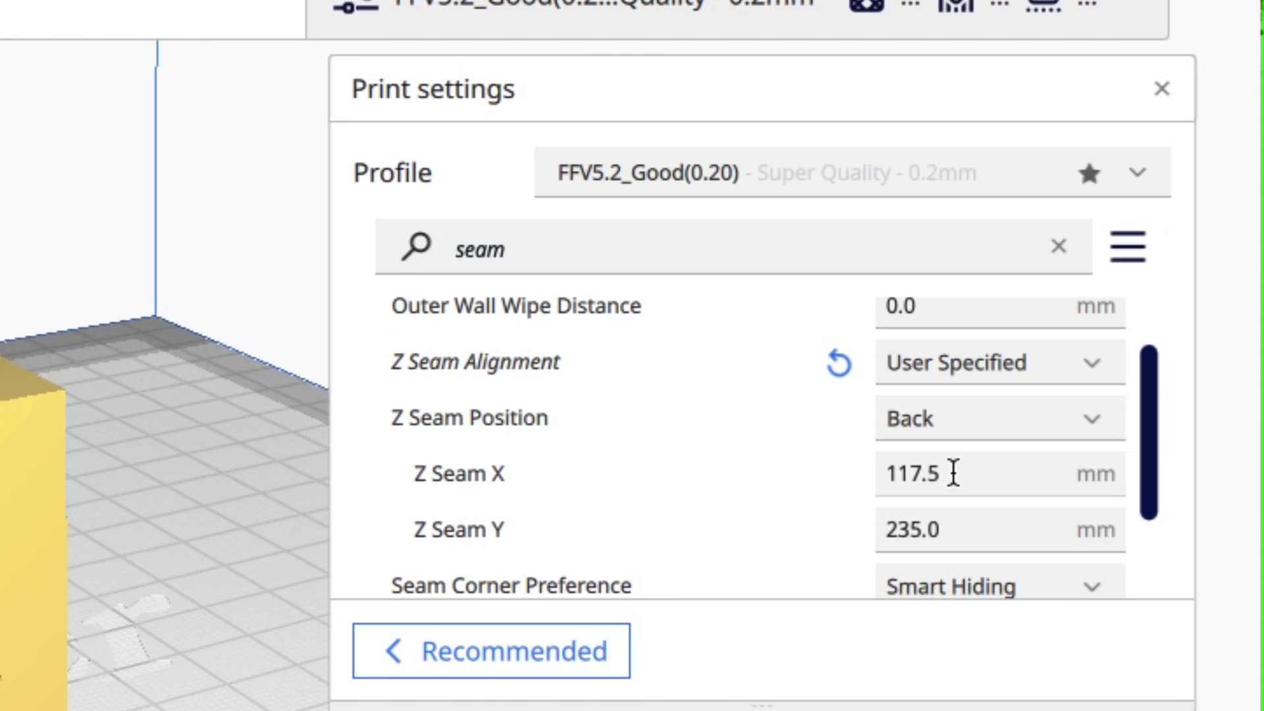
click(901, 710)
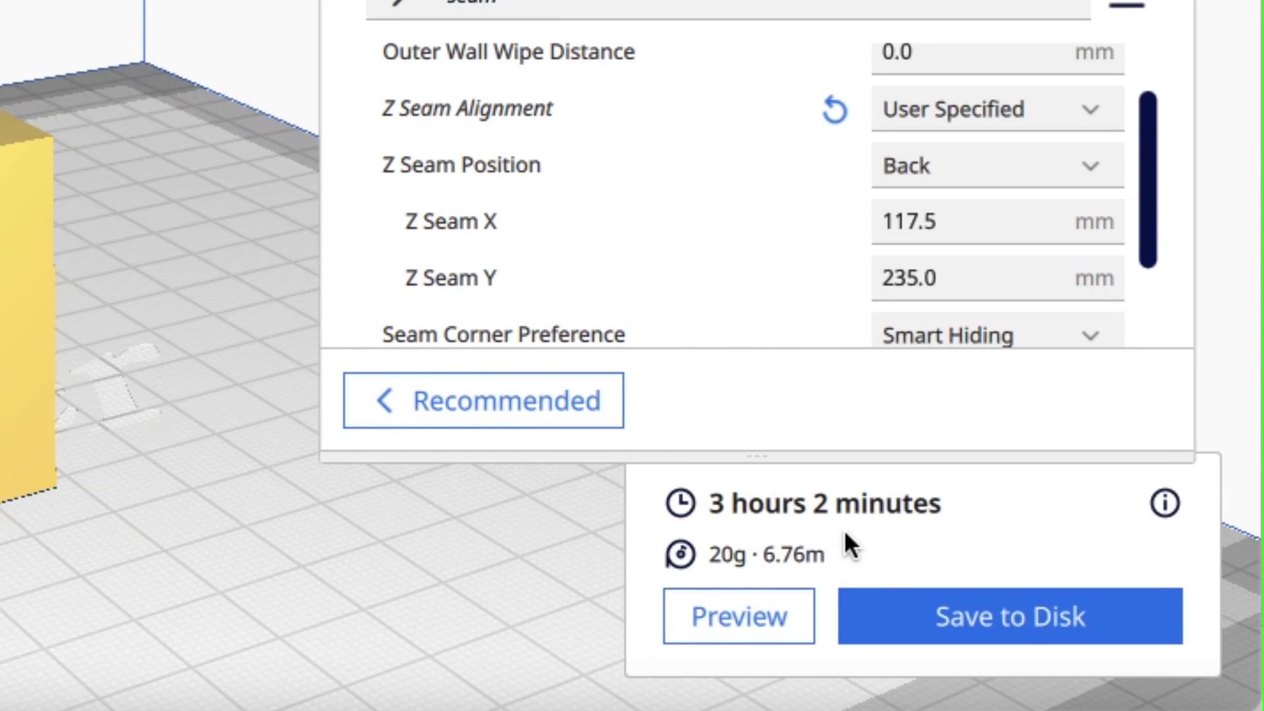
click(739, 616)
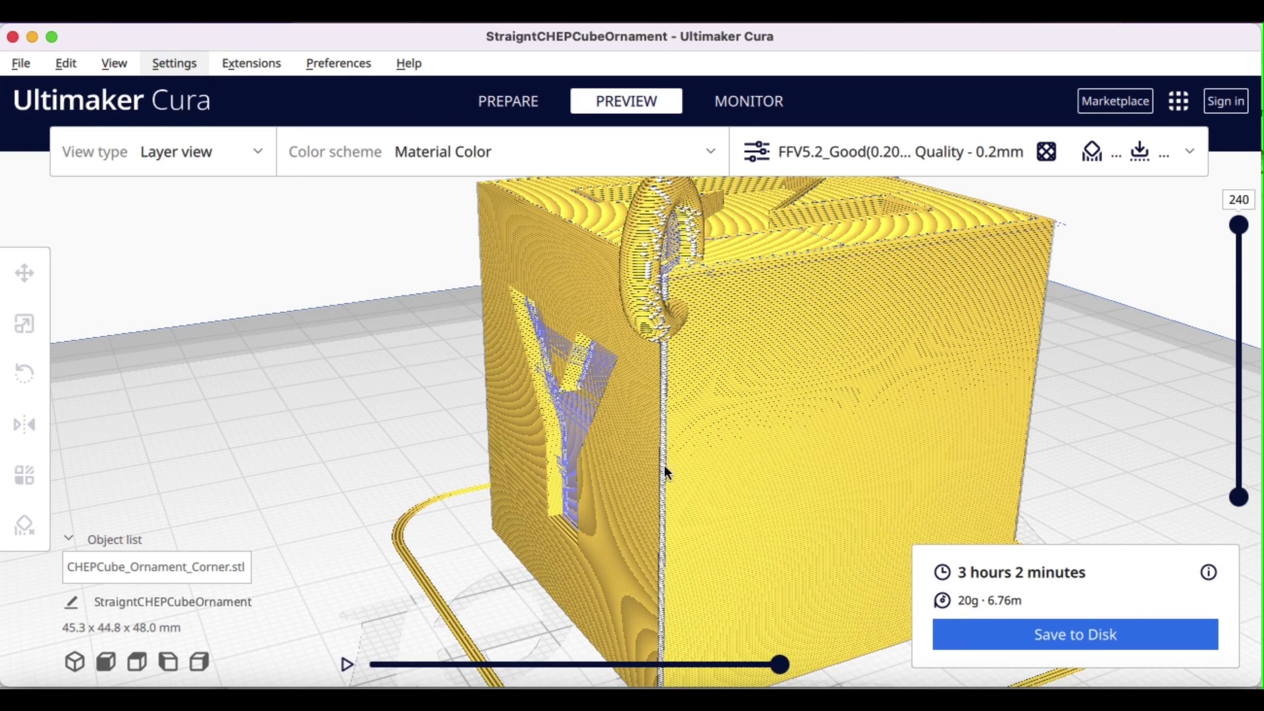
Zoom out on the sliced cube ornament in the Layer view
scroll(665, 517, down, 3)
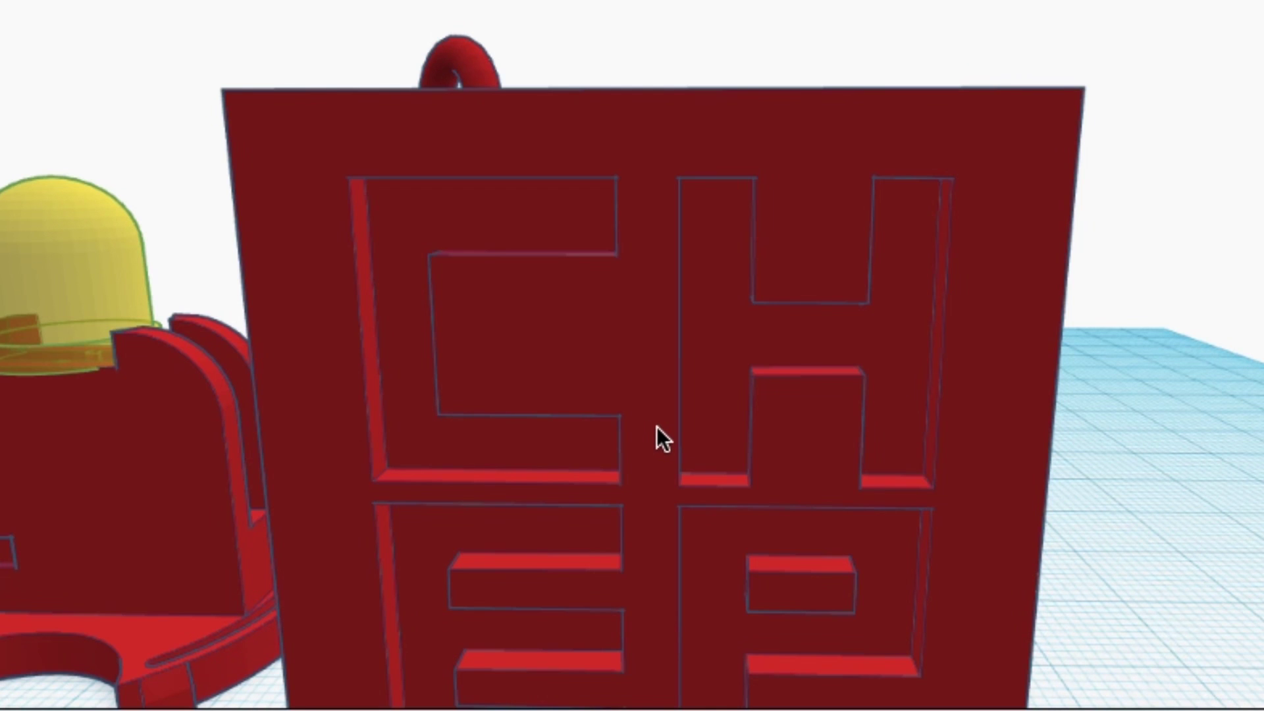
right_drag(1133, 415, 1124, 332)
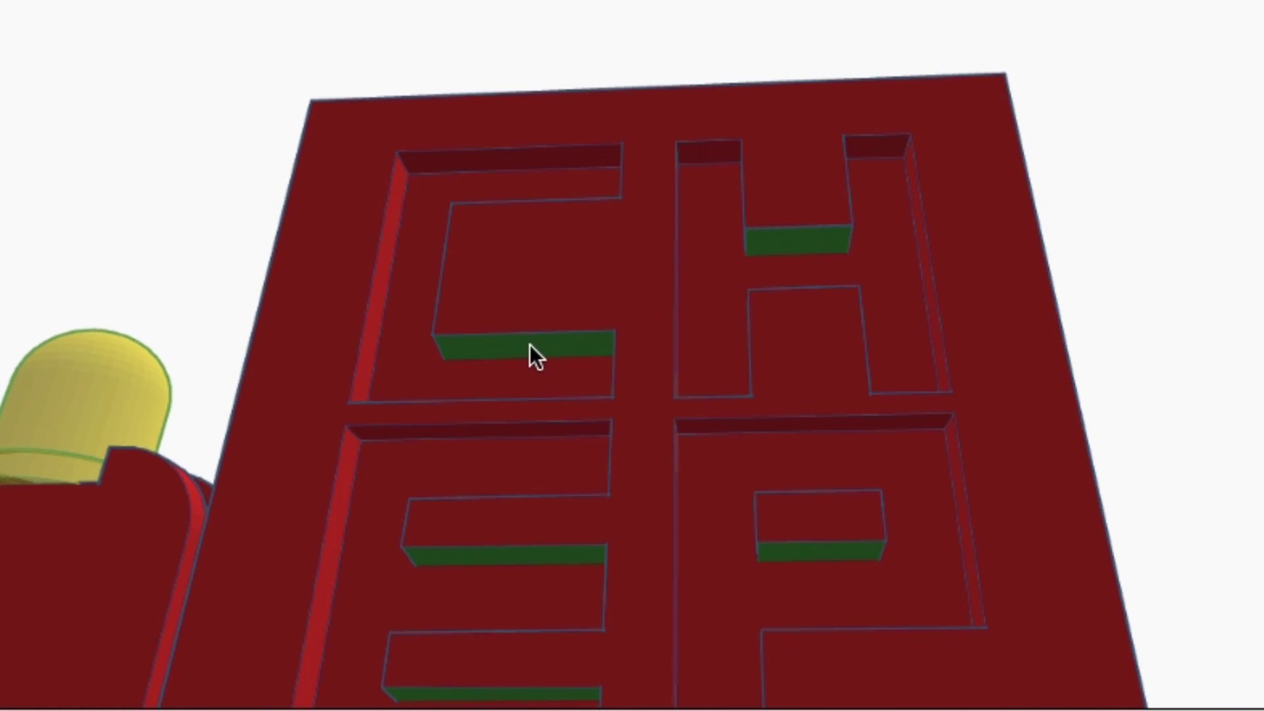
scroll(846, 290, up, 6)
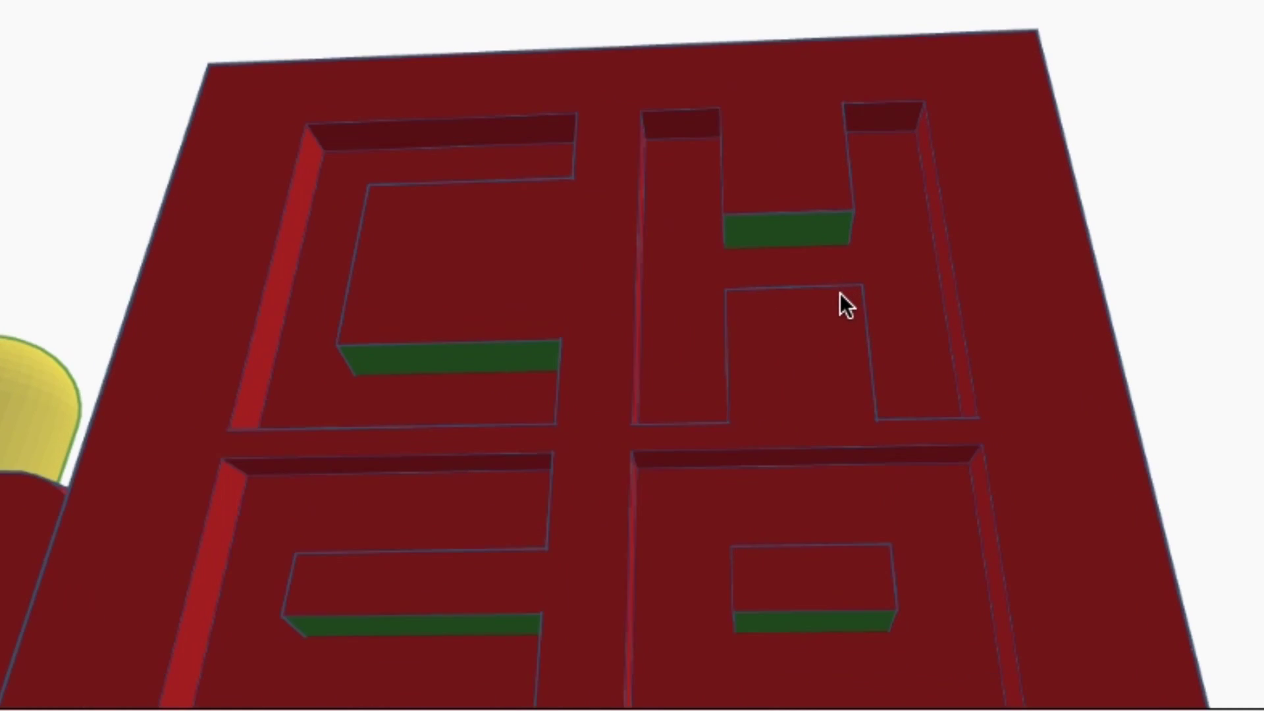
right_drag(762, 297, 480, 369)
scroll(652, 337, up, 3)
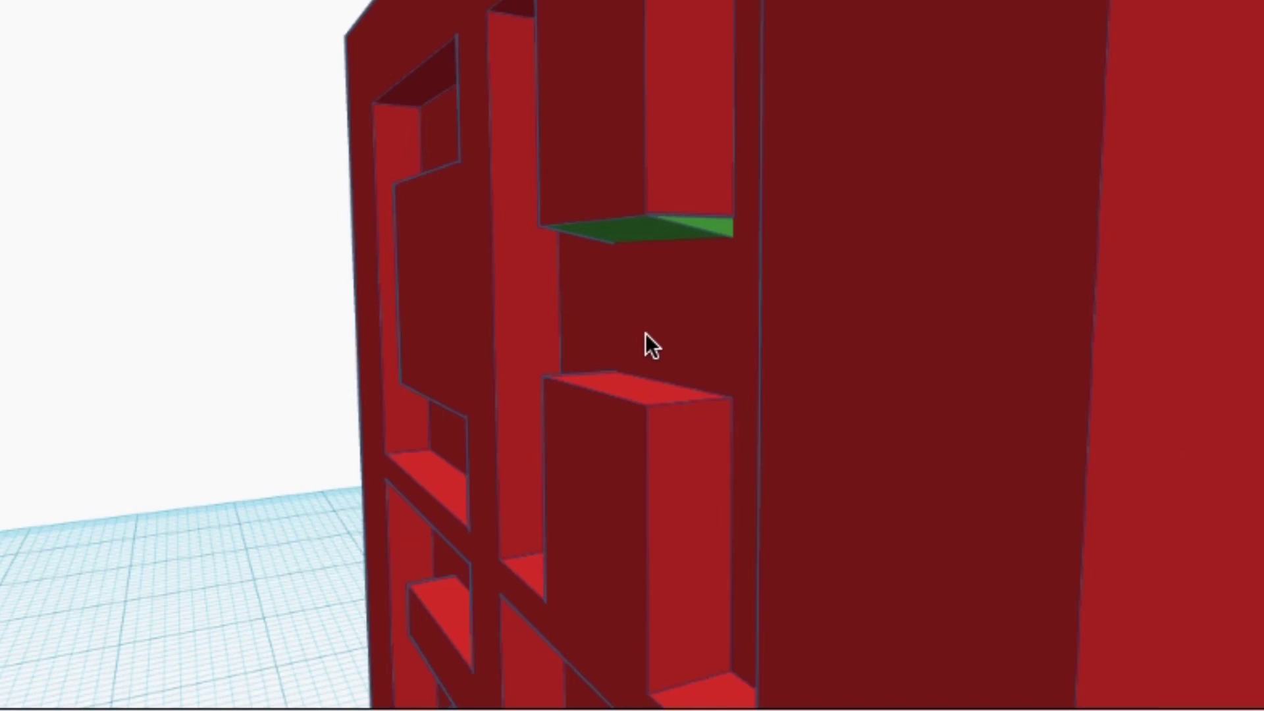
right_drag(671, 262, 637, 276)
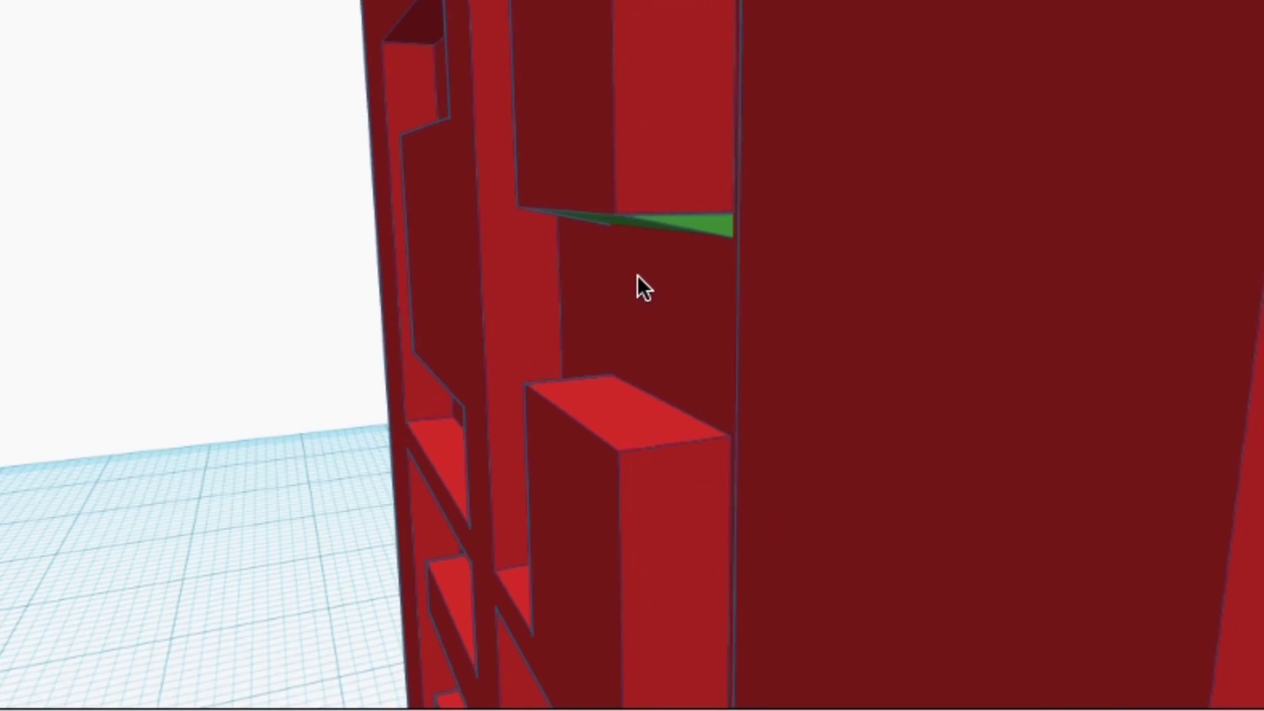
click(720, 242)
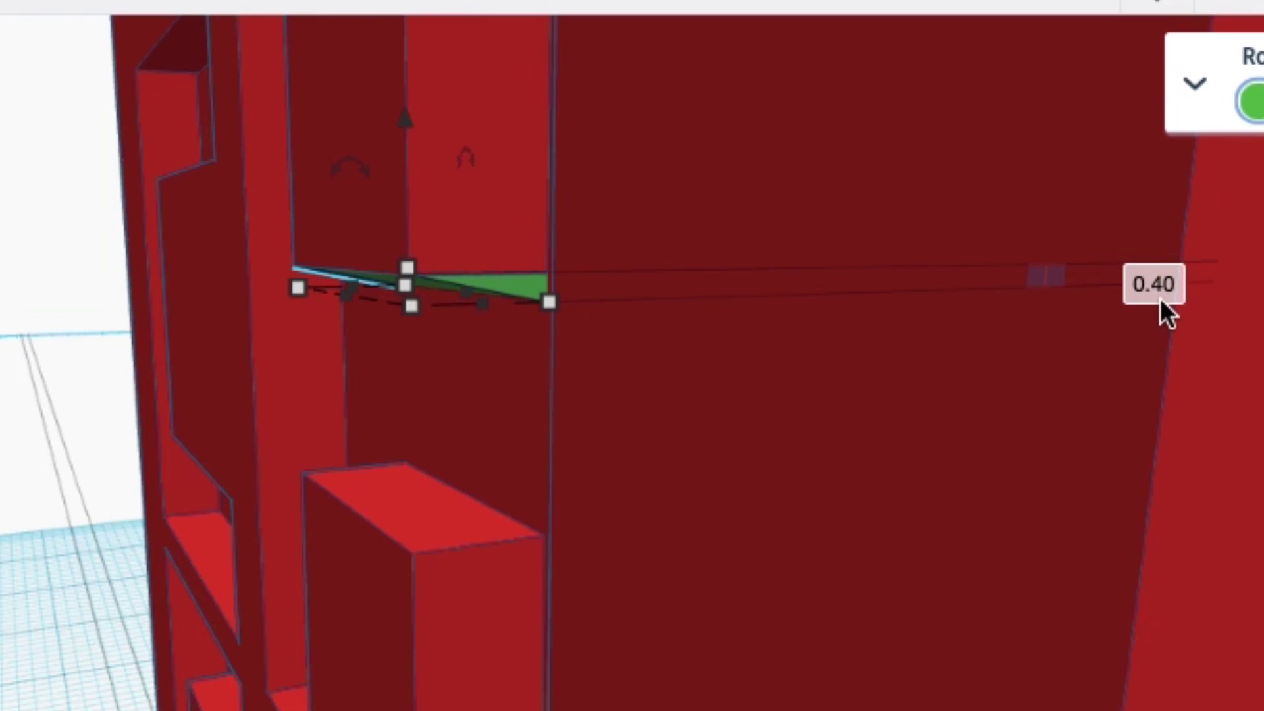
right_drag(568, 460, 1247, 431)
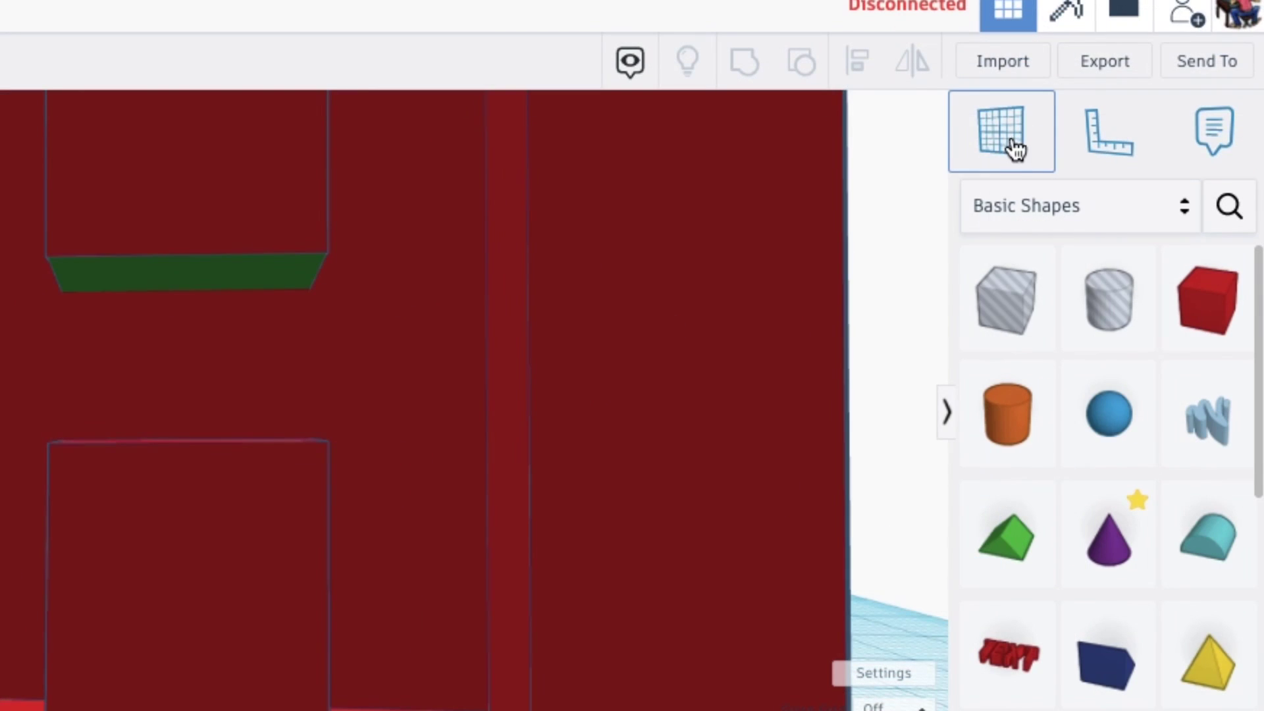
Place a workplane on the cube's inner face, then orbit back to a frontal CH/EP view
click(1039, 153)
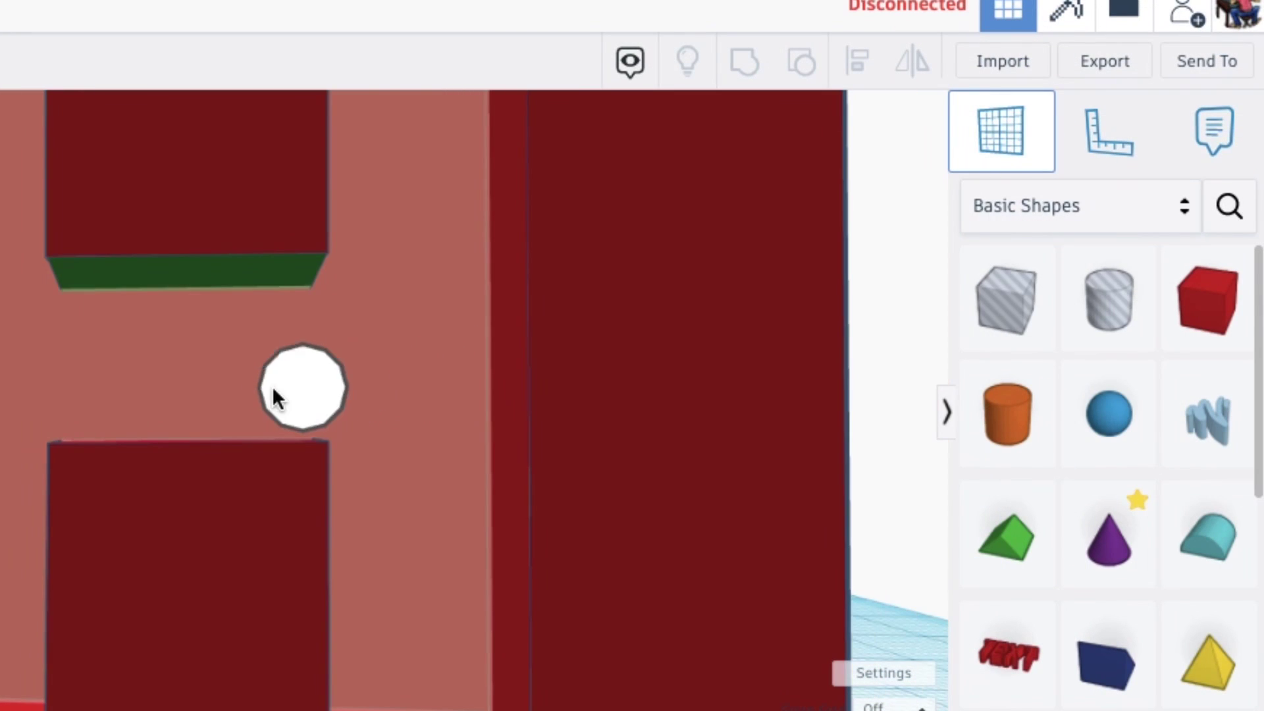
click(197, 386)
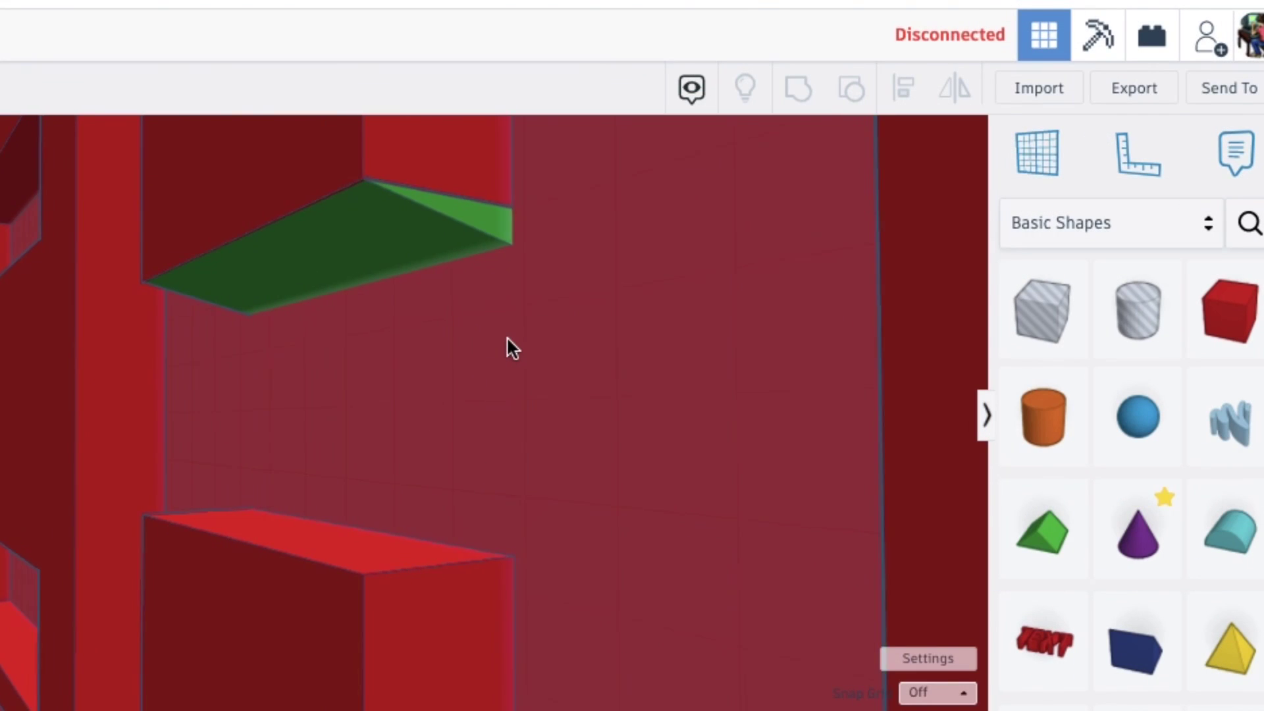
right_drag(542, 340, 777, 353)
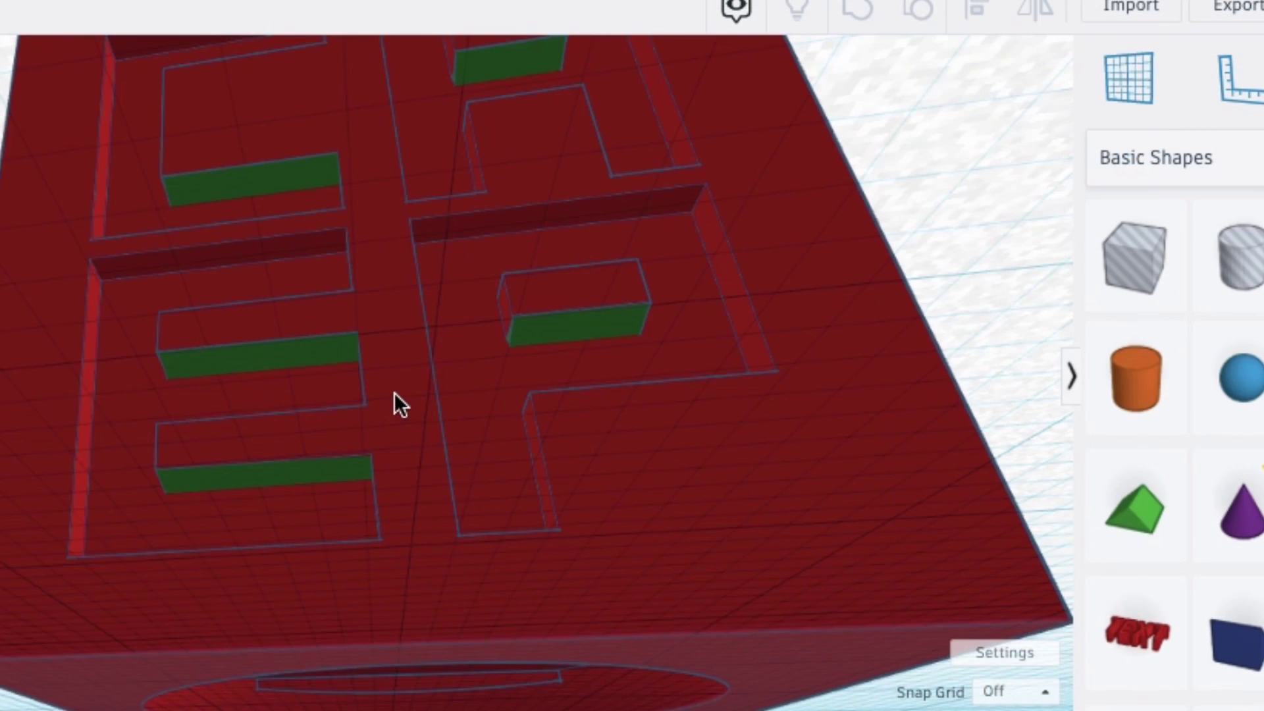
right_drag(395, 392, 477, 445)
scroll(477, 446, down, 5)
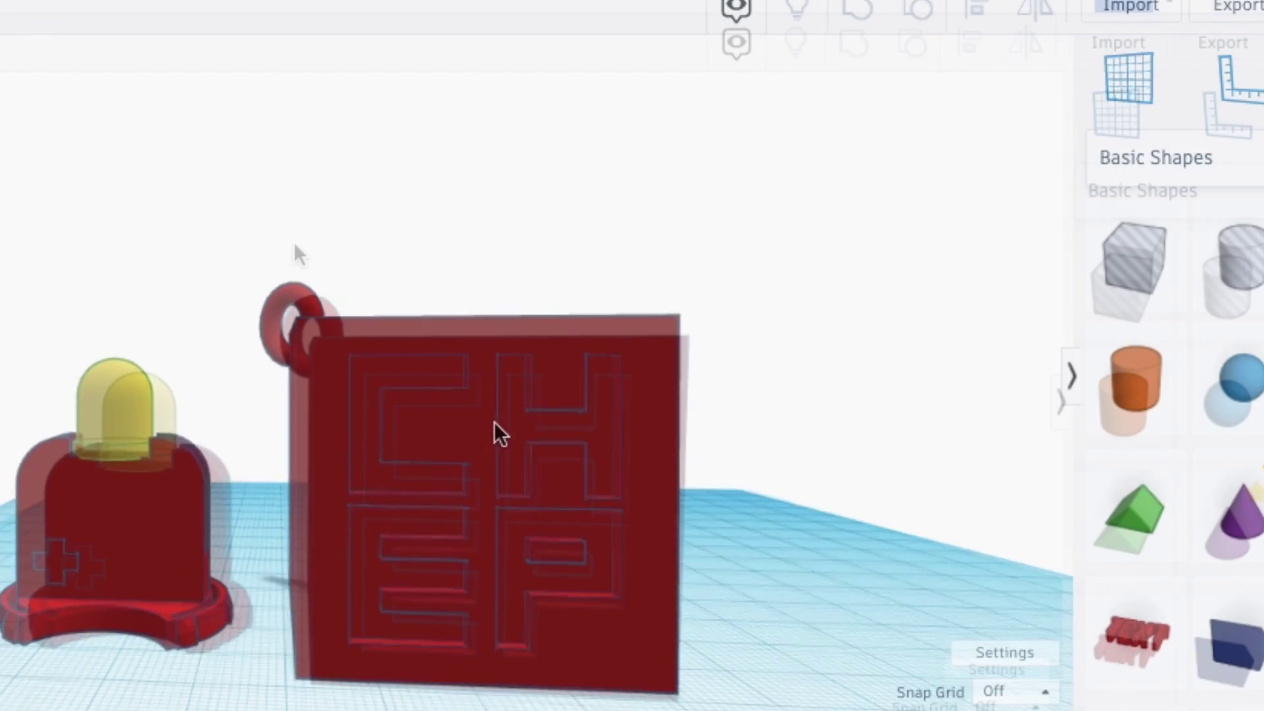
Select all six ornament shapes including the keyring loop and group them with Ctrl+G
drag(279, 207, 749, 689)
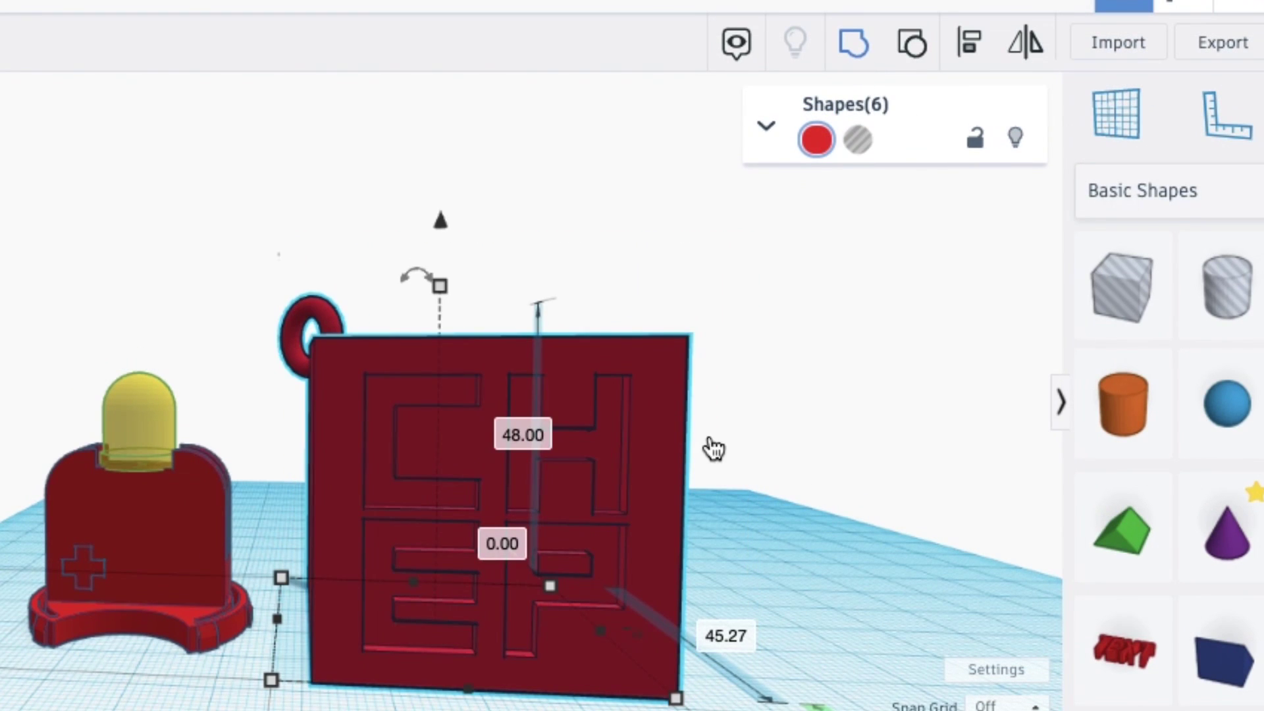
key(ctrl+g)
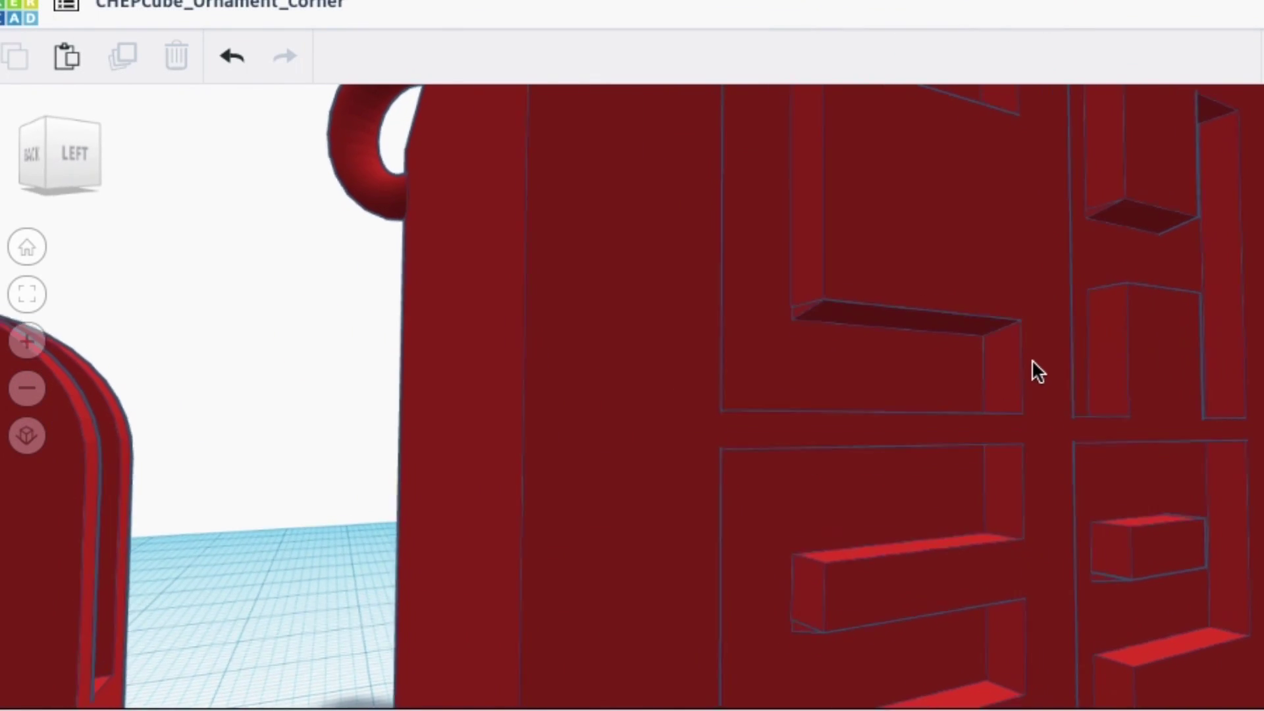
right_drag(1032, 361, 893, 378)
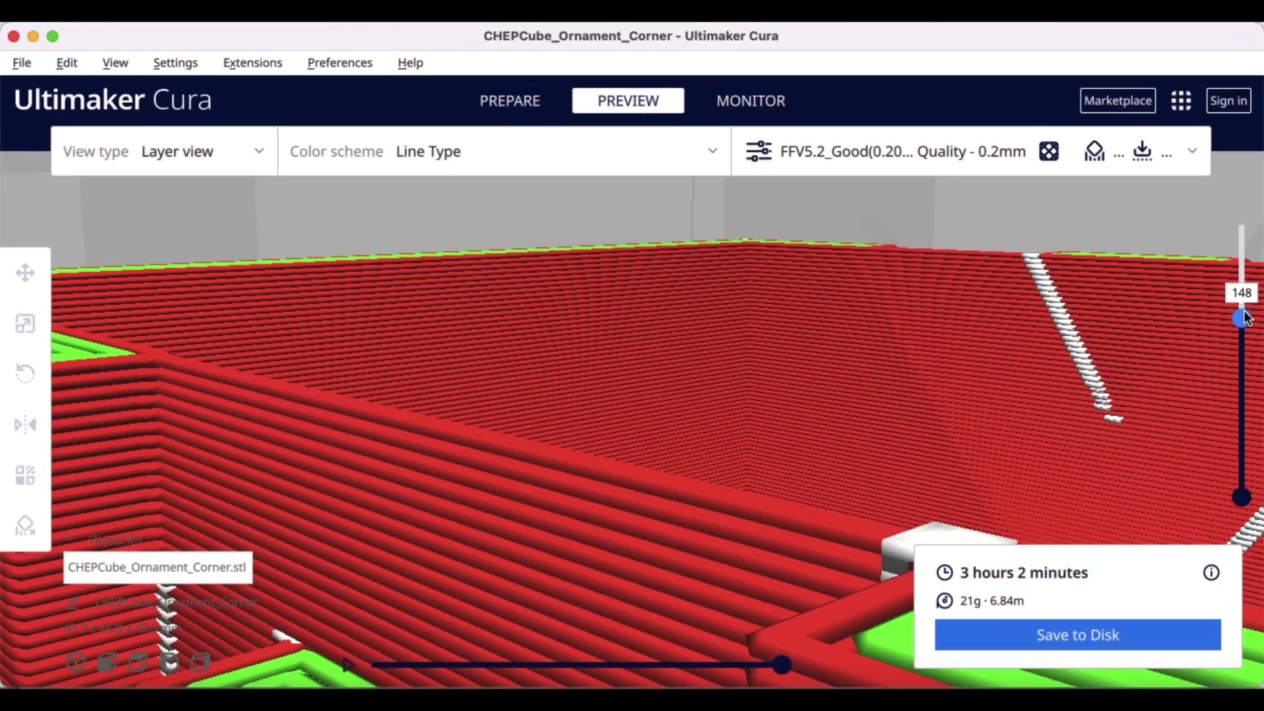
Raise the layer preview from layer 148 up to layer 159
key(Up)
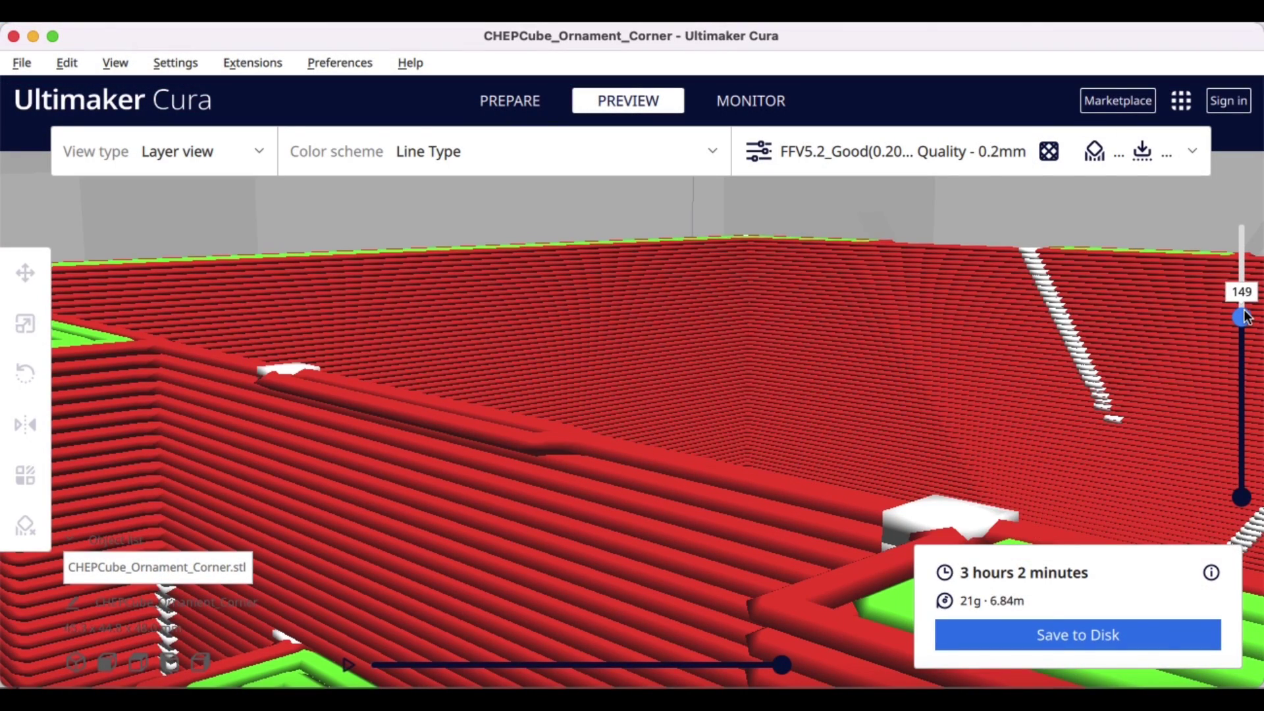
key(Up)
key(Up)
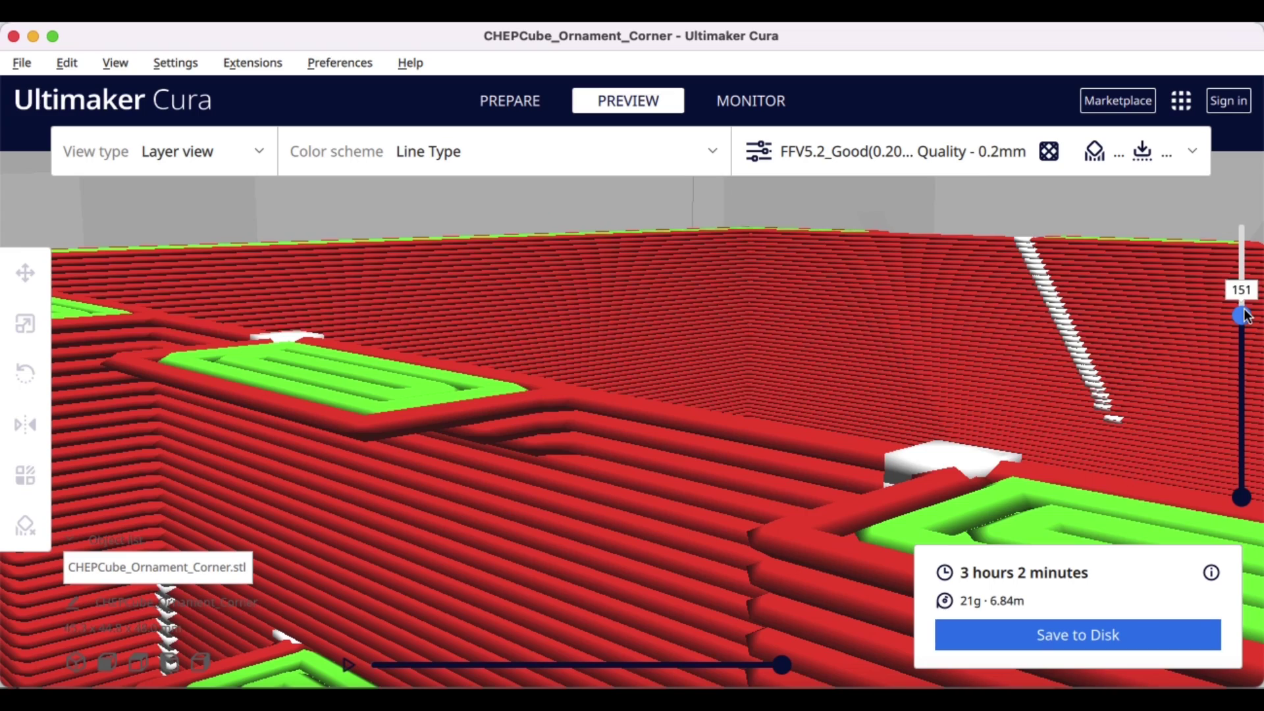
drag(1247, 316, 1246, 309)
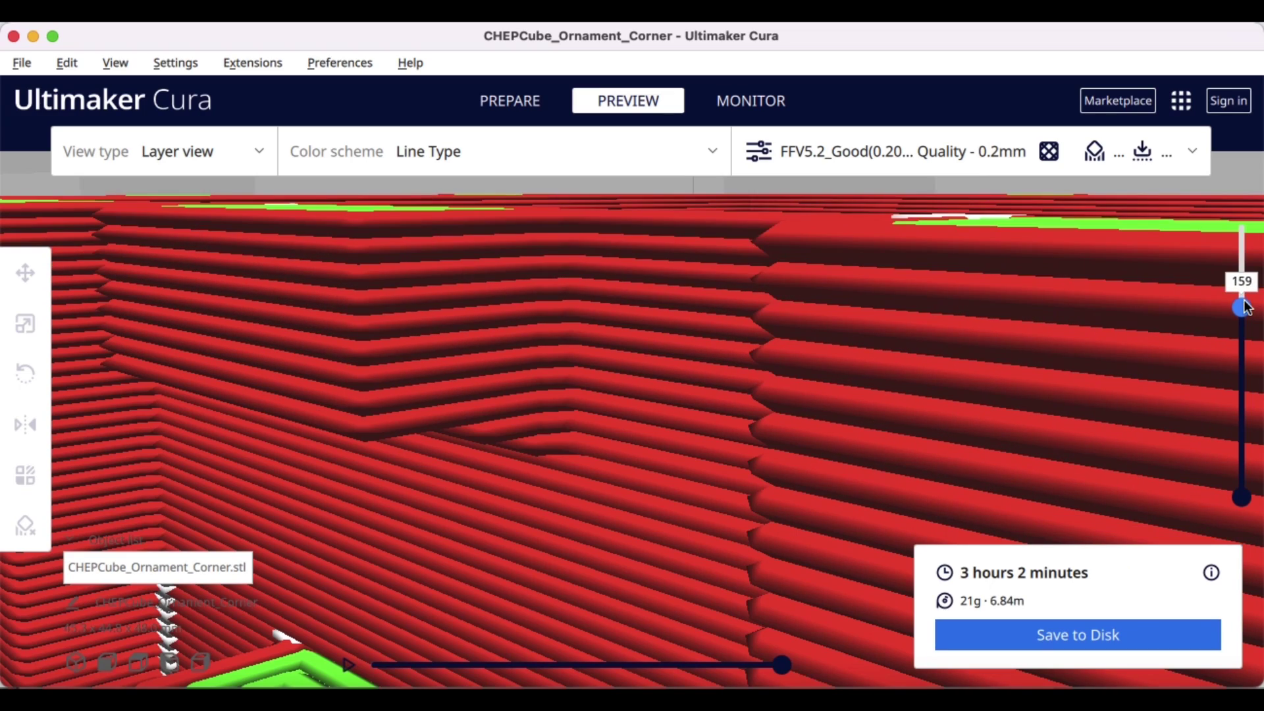